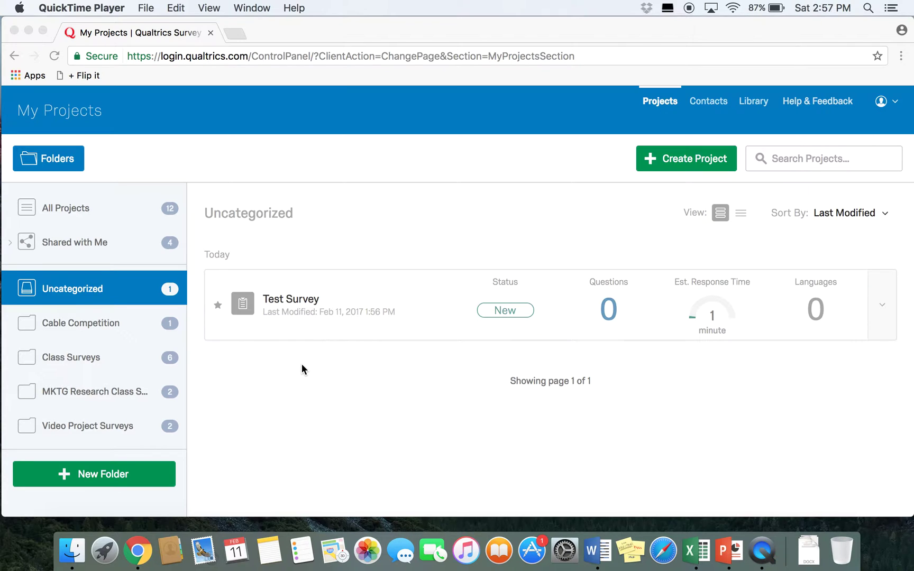
Step: Bring Chrome forward and open Test Survey from My Projects in the survey editor
left_click(315, 299)
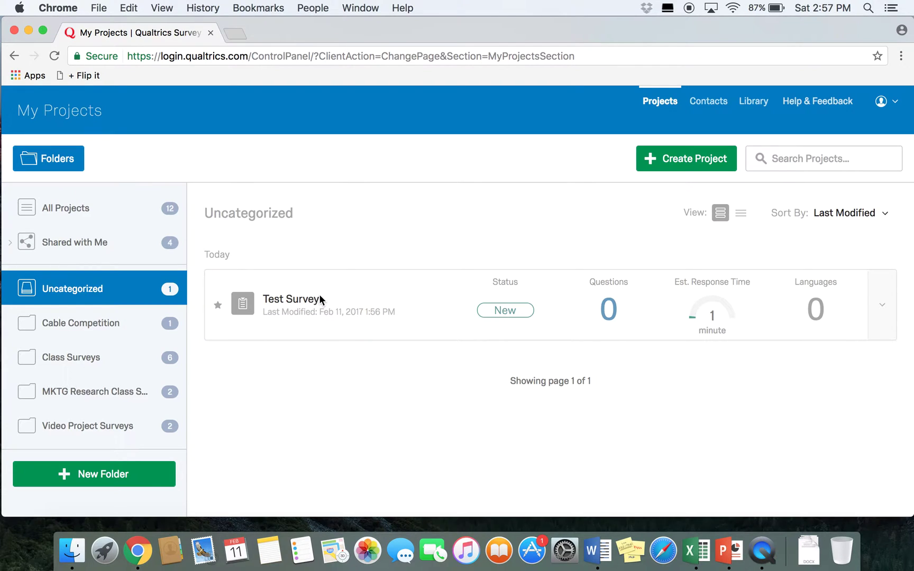
left_click(362, 300)
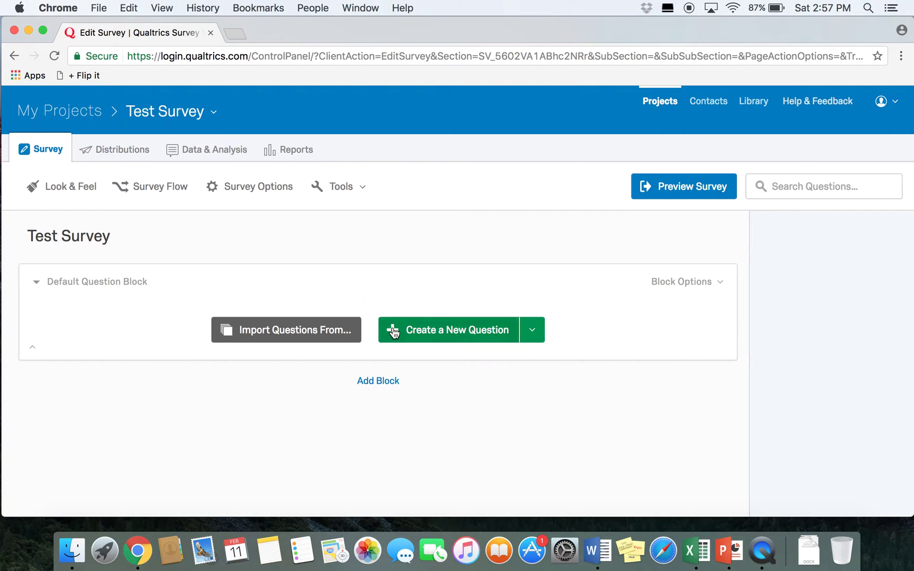
Step: Add Q16 to the Default Question Block, keeping the Multiple Choice type after browsing the type list
left_click(446, 330)
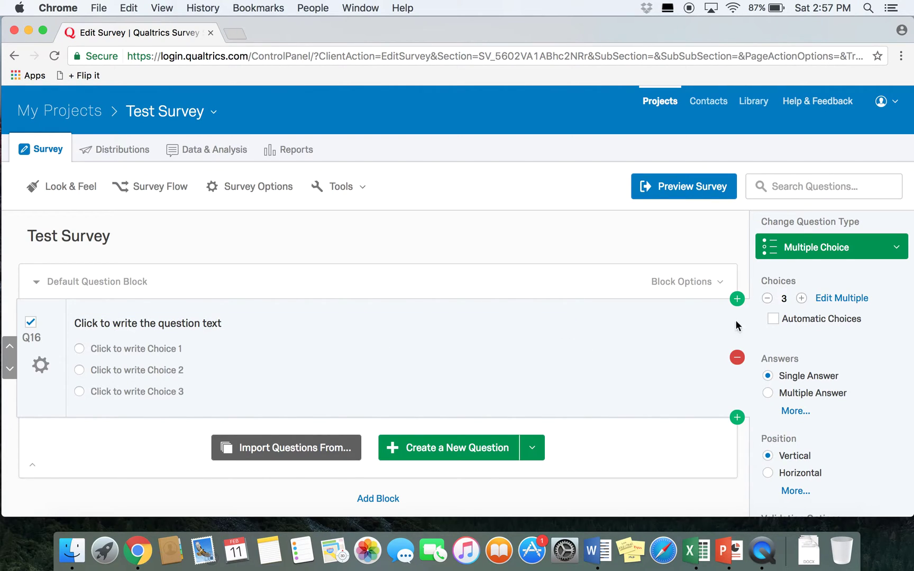
left_click(897, 249)
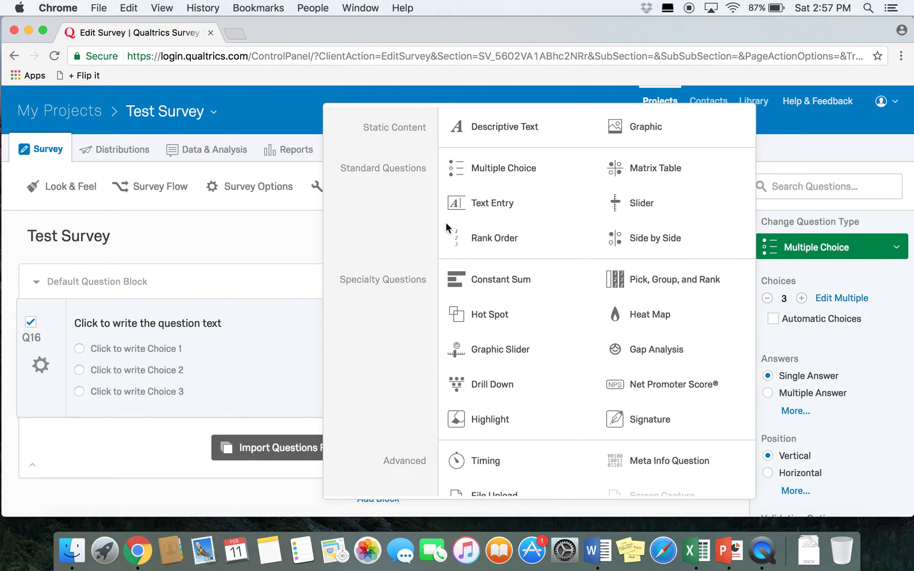
left_click(218, 240)
scroll(218, 240, "down", 2)
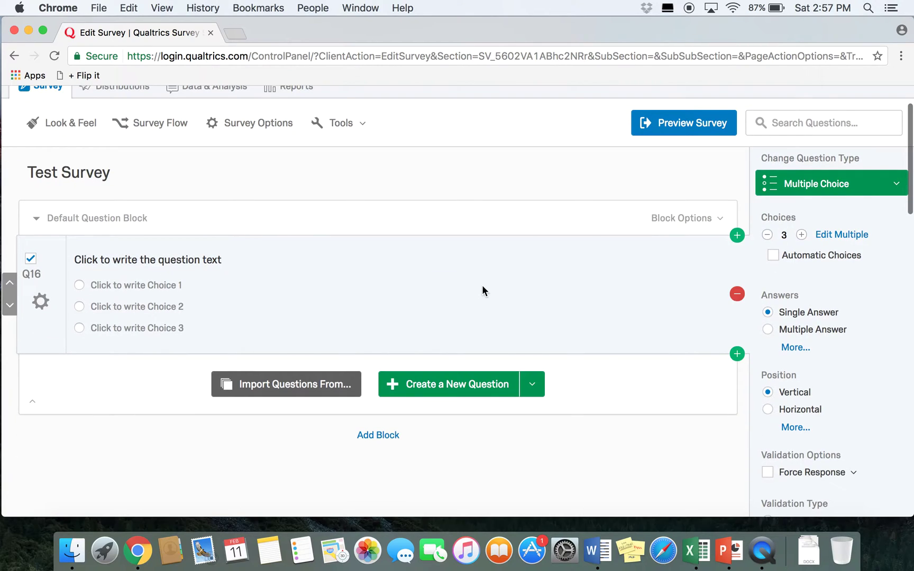
left_click(531, 387)
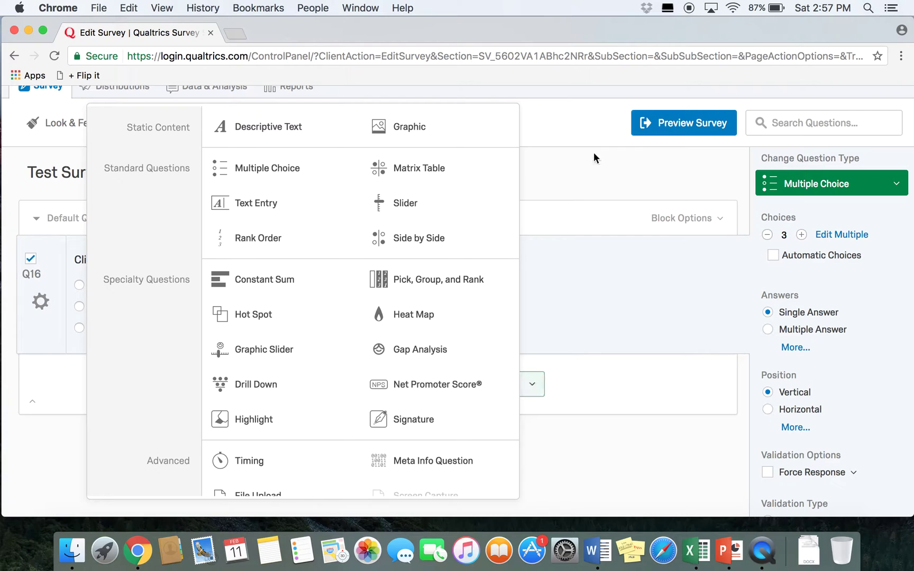
left_click(567, 167)
scroll(542, 189, "down", 1)
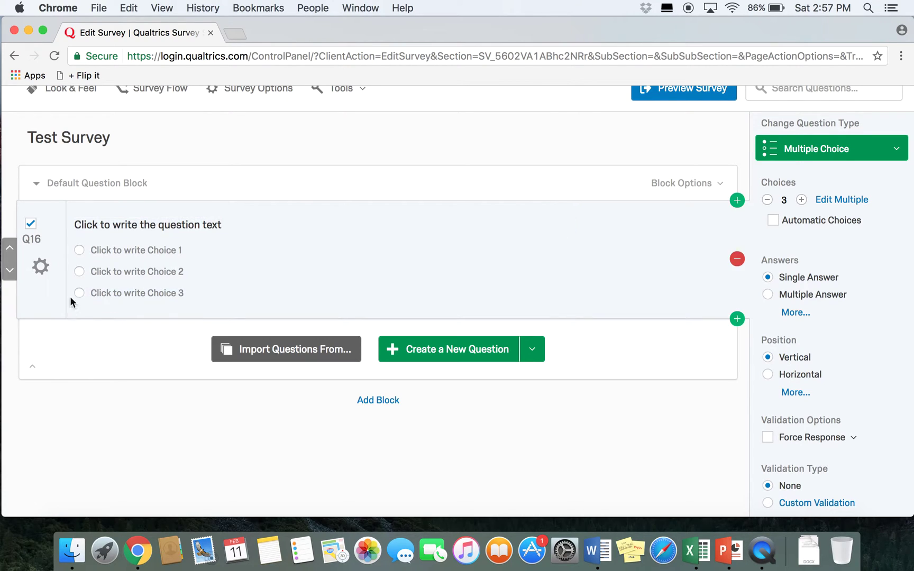
Step: Replace Q16's placeholder text with 'What is your favorite color?'
left_click(126, 224)
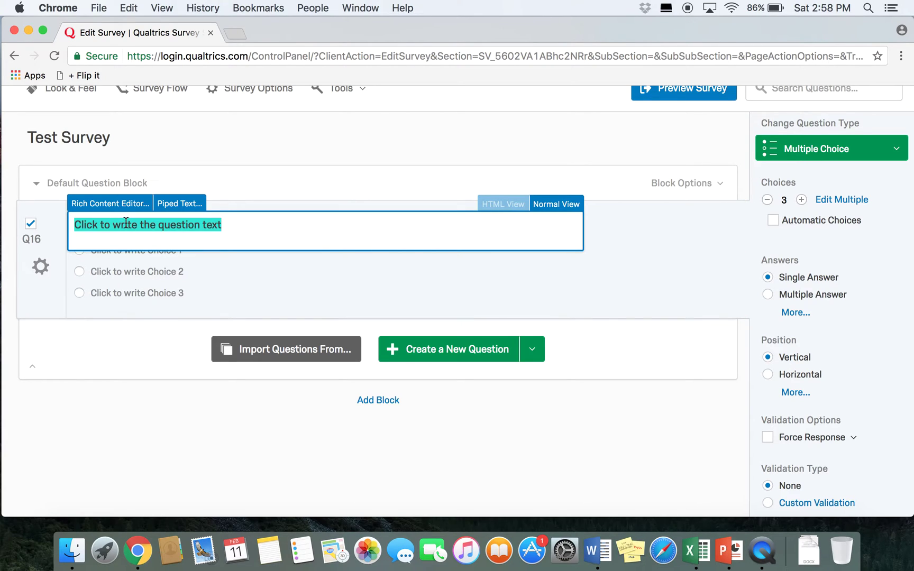
left_click(278, 186)
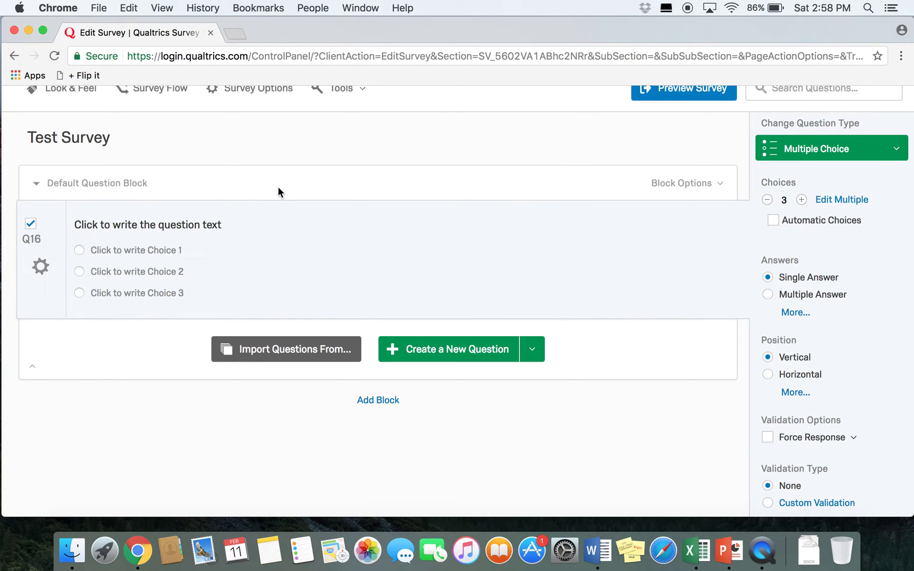
left_click(251, 226)
type("What i")
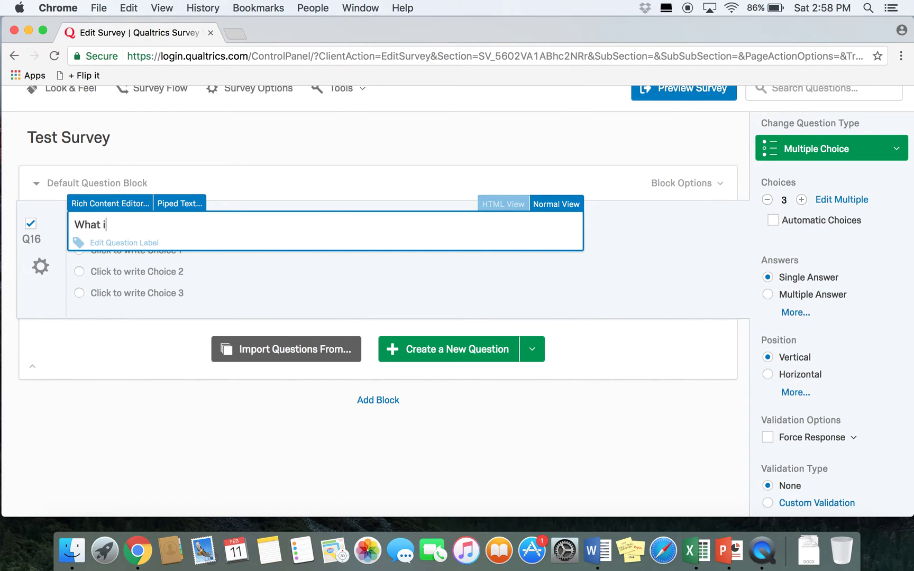
type("s your favorite color?")
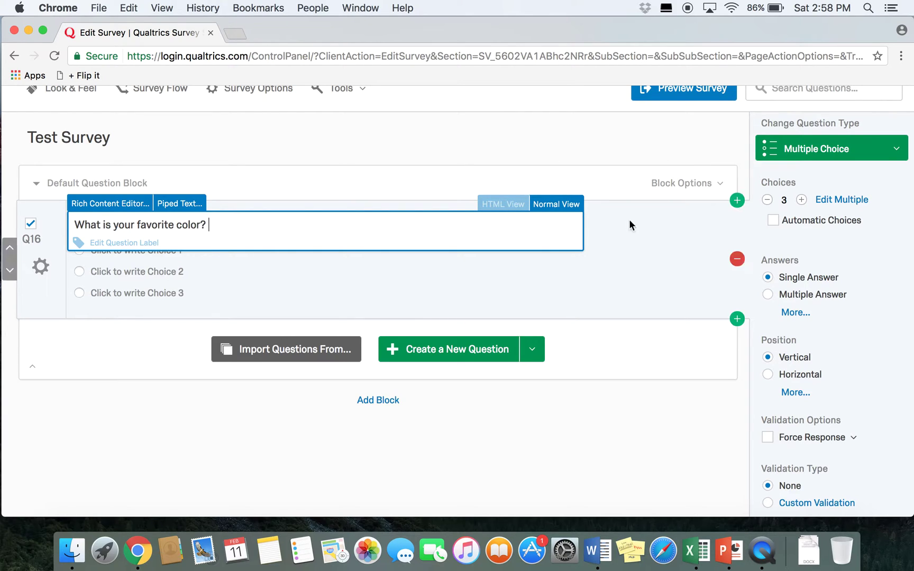
left_click(620, 226)
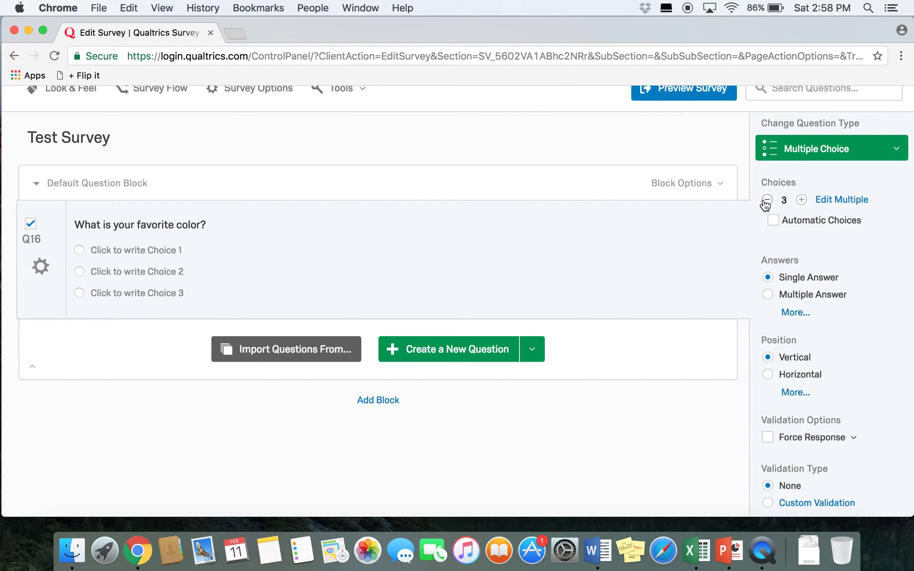
Step: Increase Q16 to seven choices and name the first three Red, Orange and Yellow
left_click(802, 200)
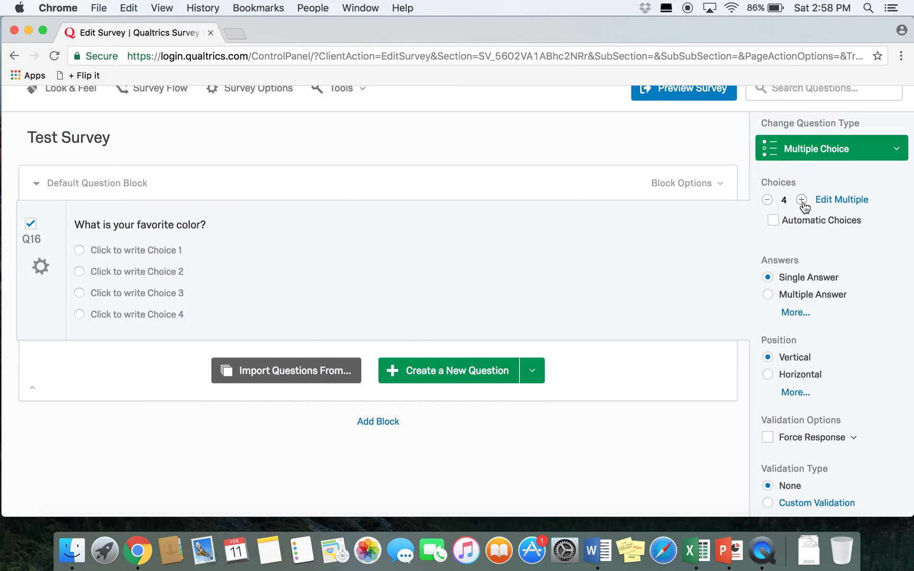
left_click(801, 200)
left_click(802, 200)
left_click(802, 199)
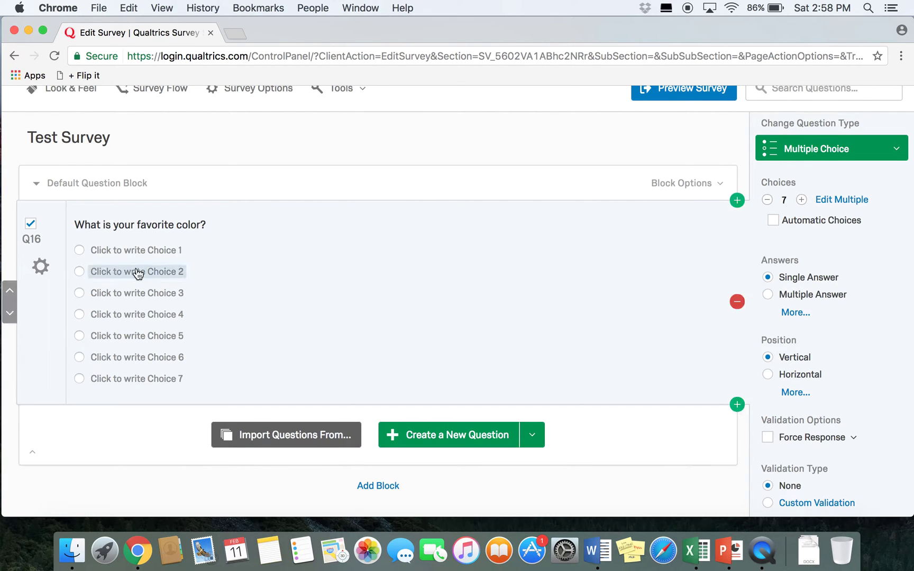
left_click(133, 251)
type("Red")
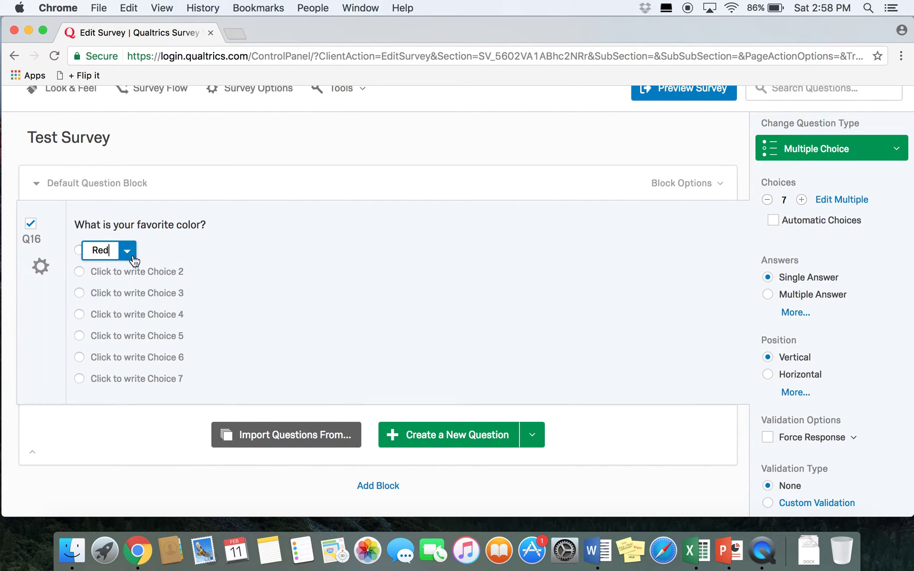
key("Return")
type("Orange")
key("Return")
type("Yellow")
key("Return")
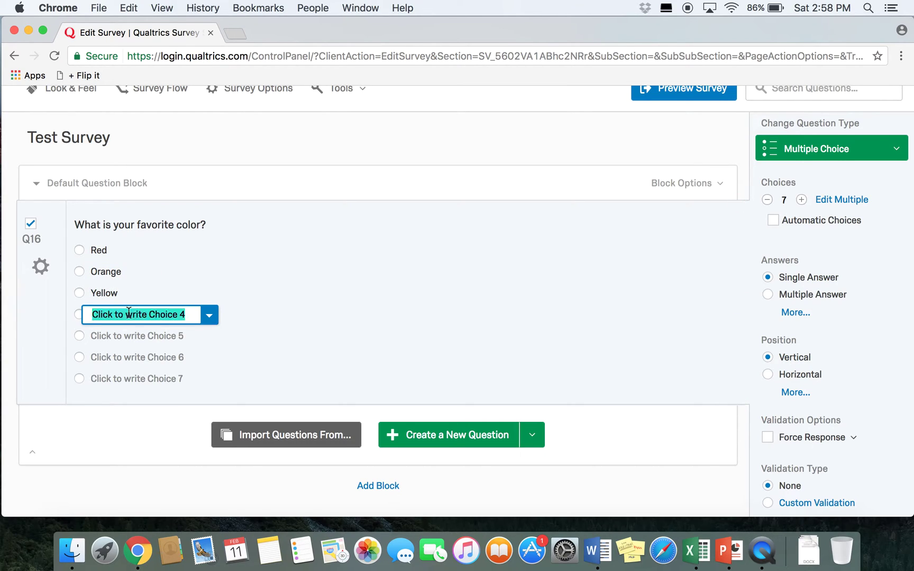
Step: Name the remaining Q16 choices Green, Blue, Purple and Other
type("Green")
key("Return")
type("Blue")
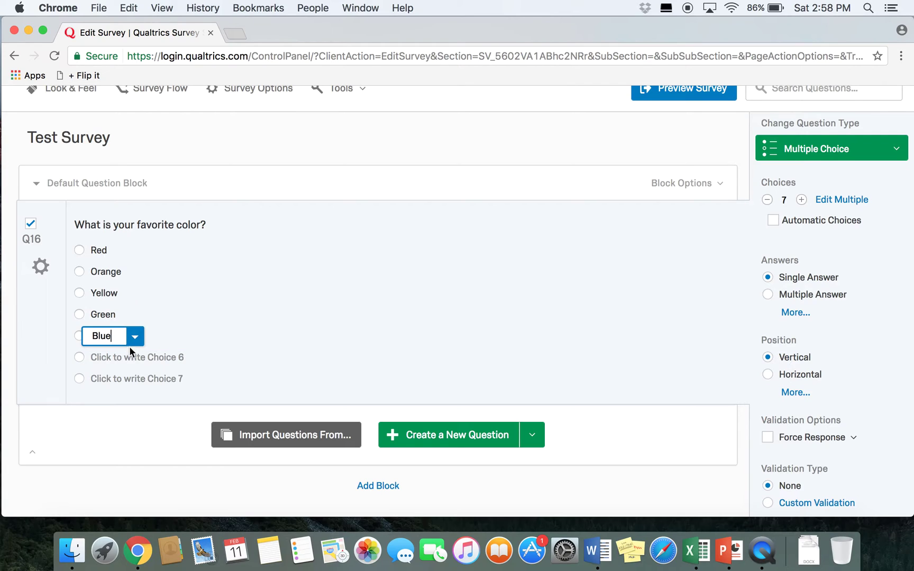
key("Escape")
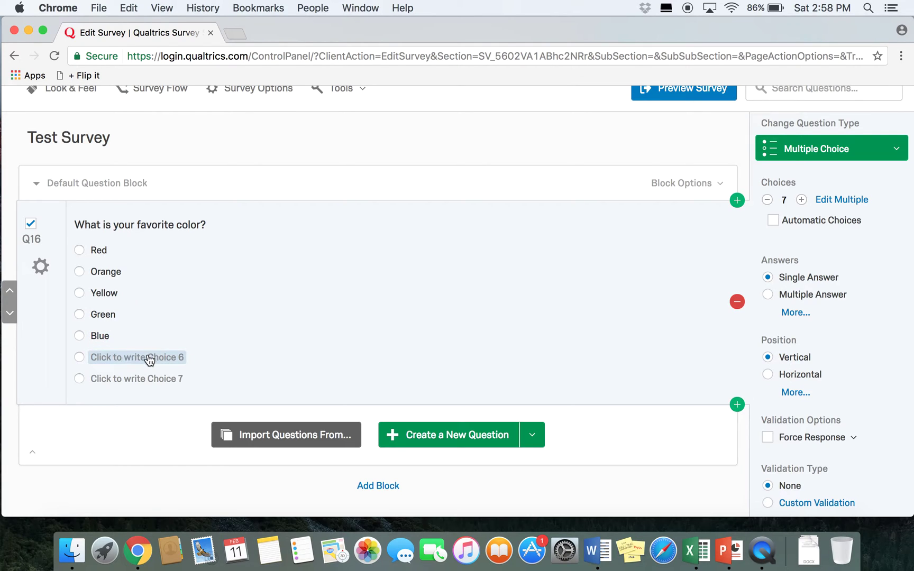
left_click(128, 358)
type("Purple")
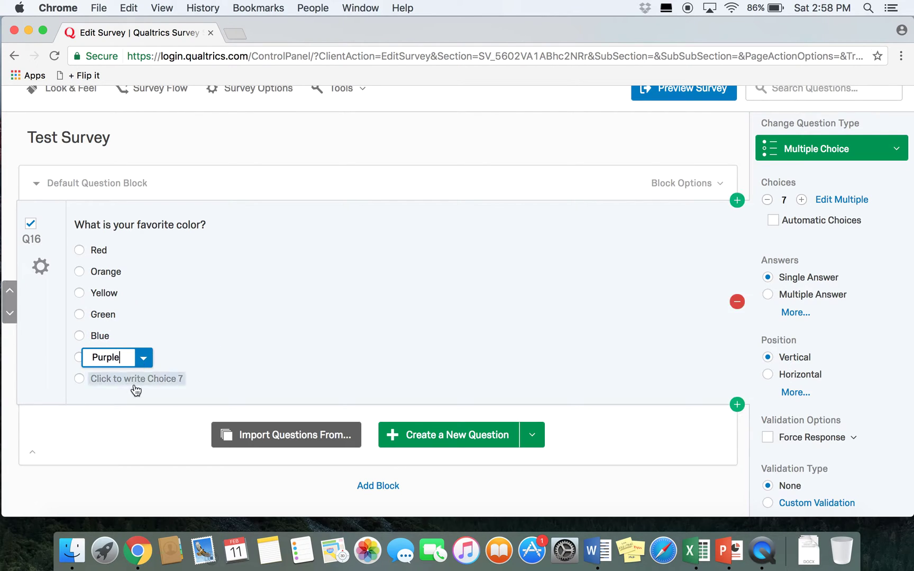
left_click(135, 379)
type("Othe")
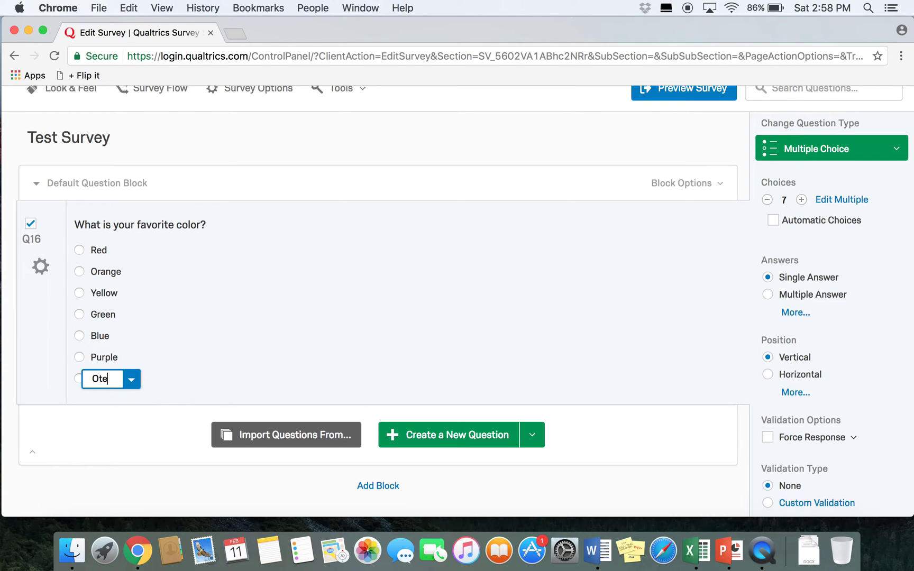
type("r")
left_click(118, 414)
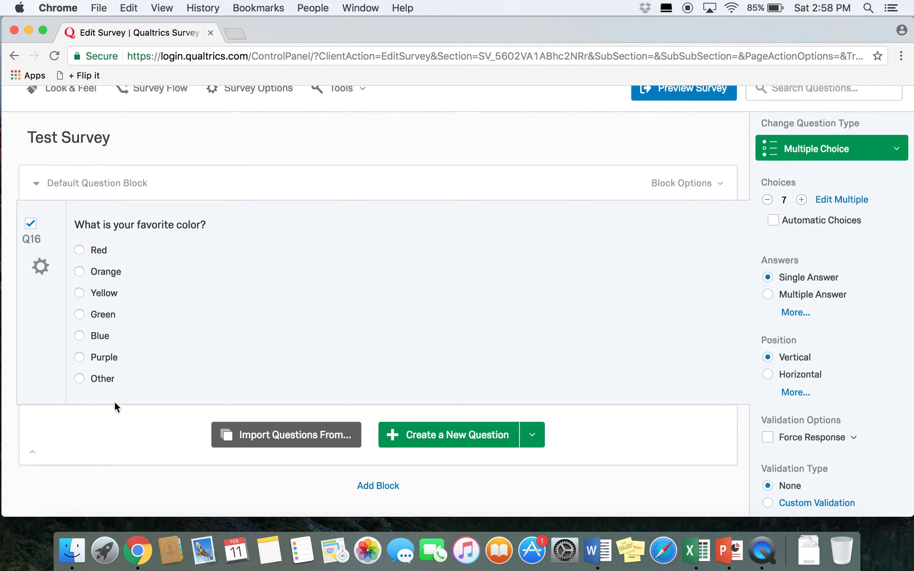
left_click(100, 381)
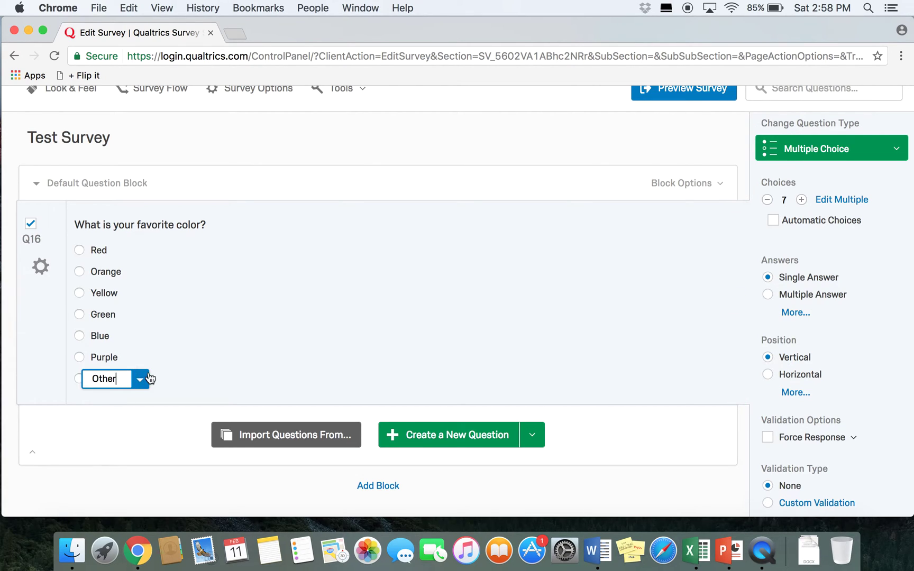
Step: Turn on Allow Text Entry for Q16's Other choice
left_click(140, 379)
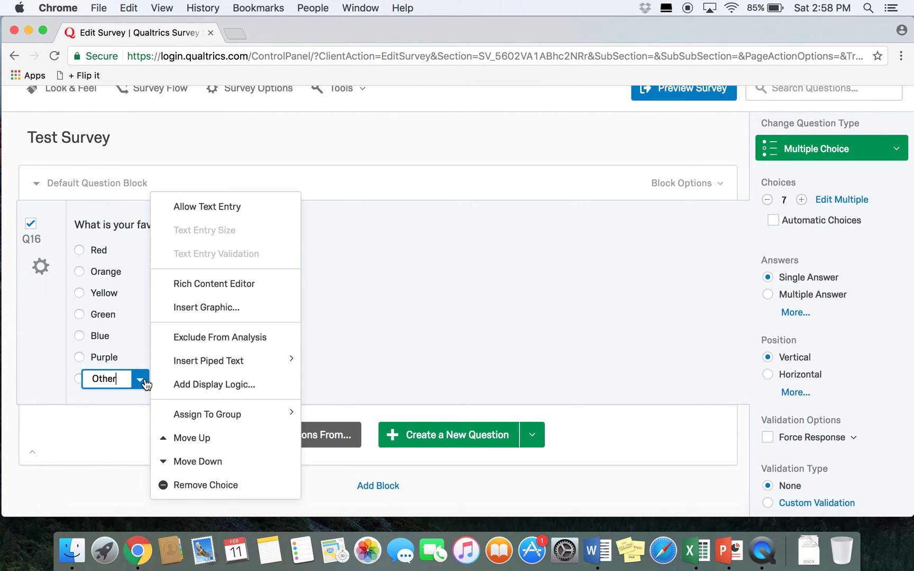
left_click(185, 207)
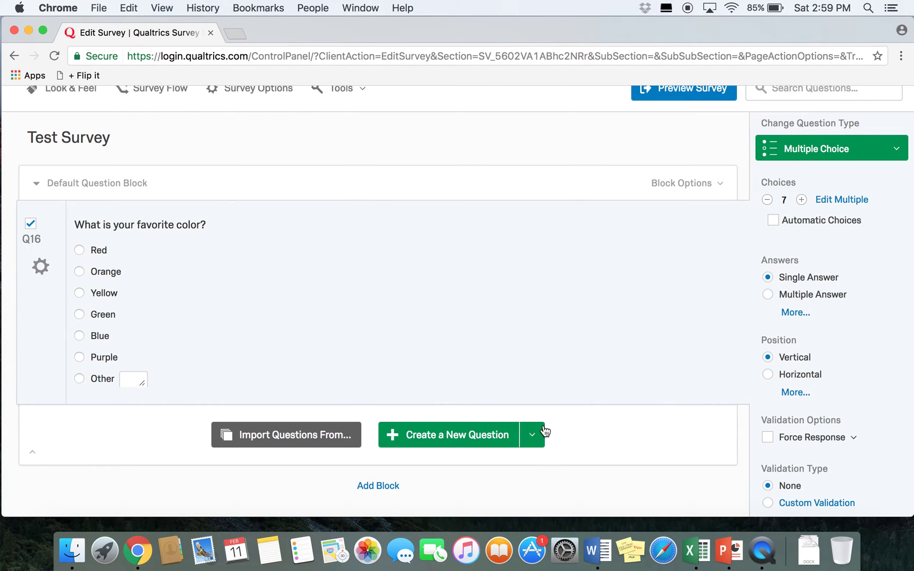
scroll(538, 423, "down", 2)
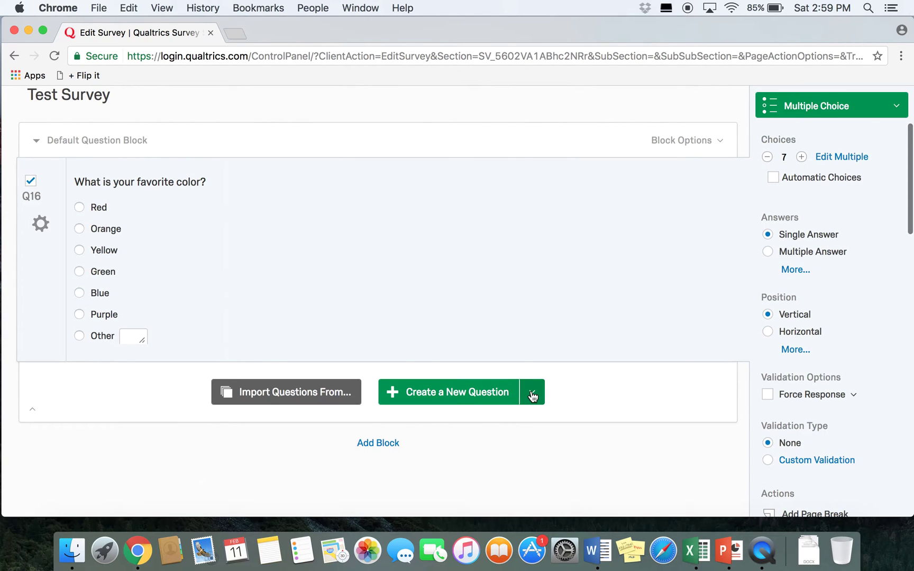
left_click(532, 396)
Step: Add Q17 reading 'What are your favorite types of food? Please check all that apply.' plus a fourth choice
left_click(254, 170)
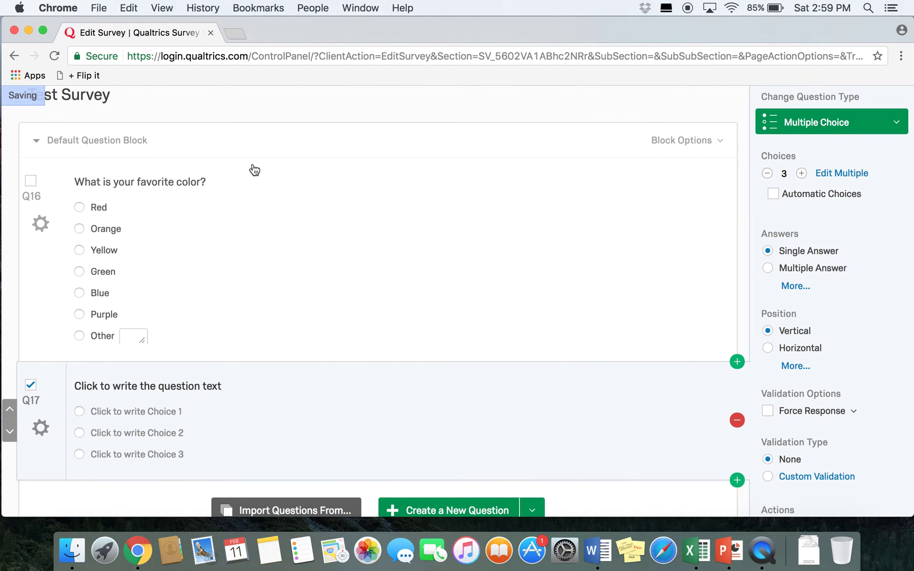
left_click(175, 387)
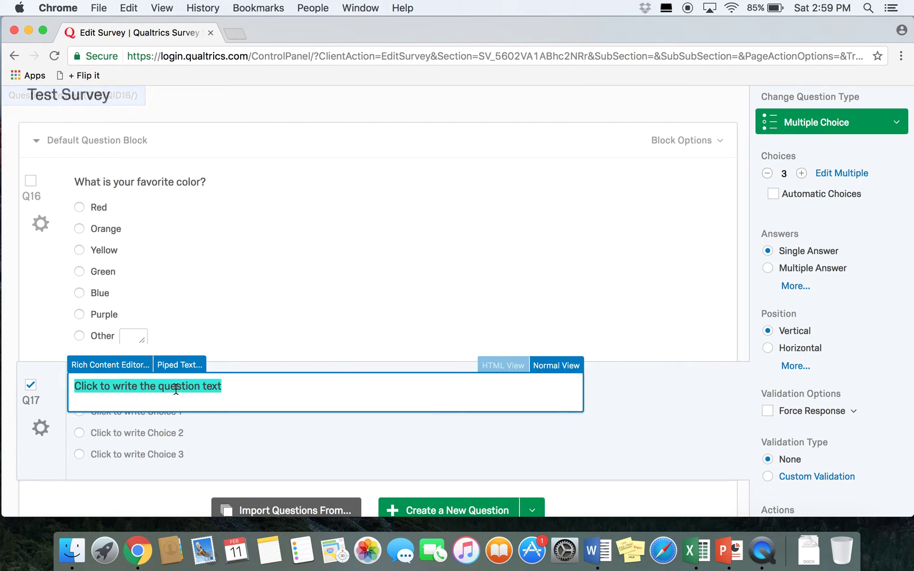
type("What are your fa")
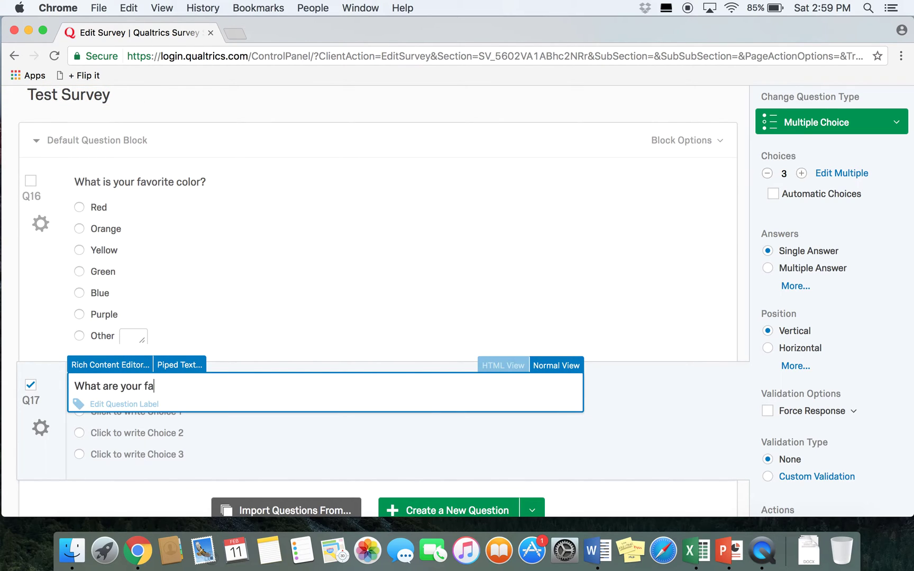
type("vorite types of food? Please")
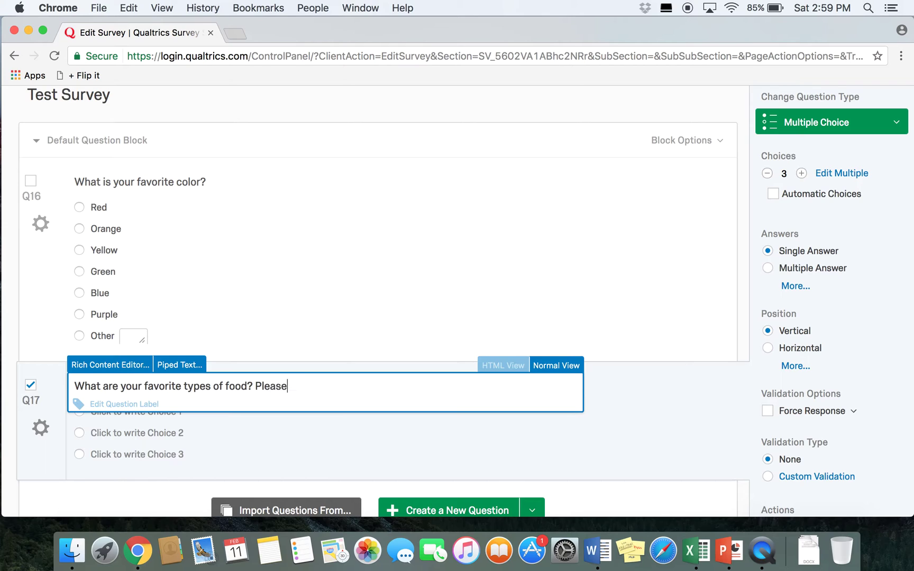
type(" check all that appl")
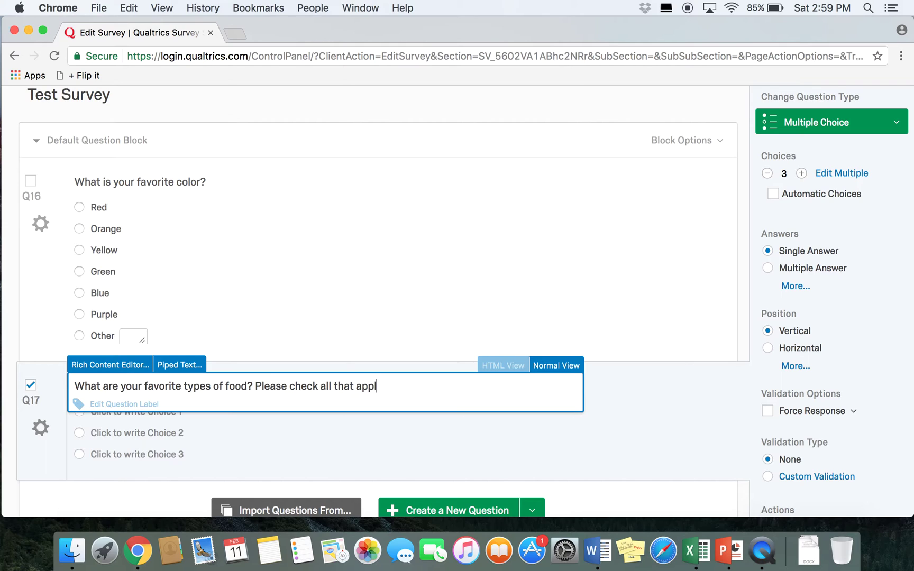
type("y.")
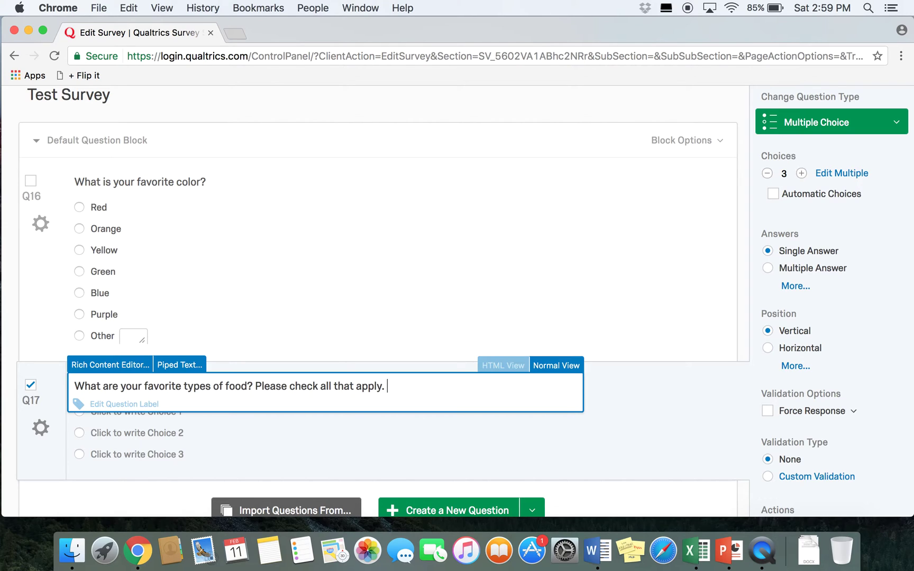
left_click(668, 412)
scroll(244, 449, "down", 2)
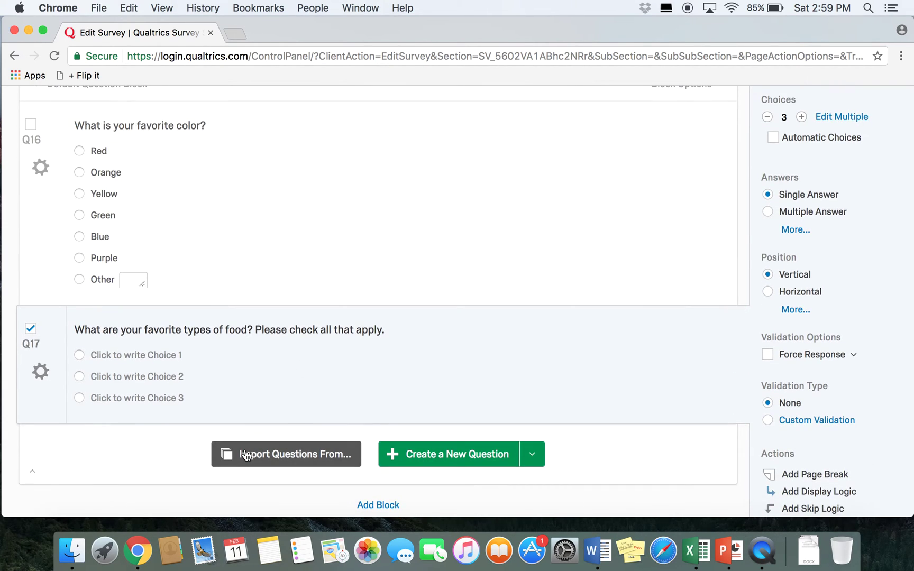
scroll(292, 408, "up", 1)
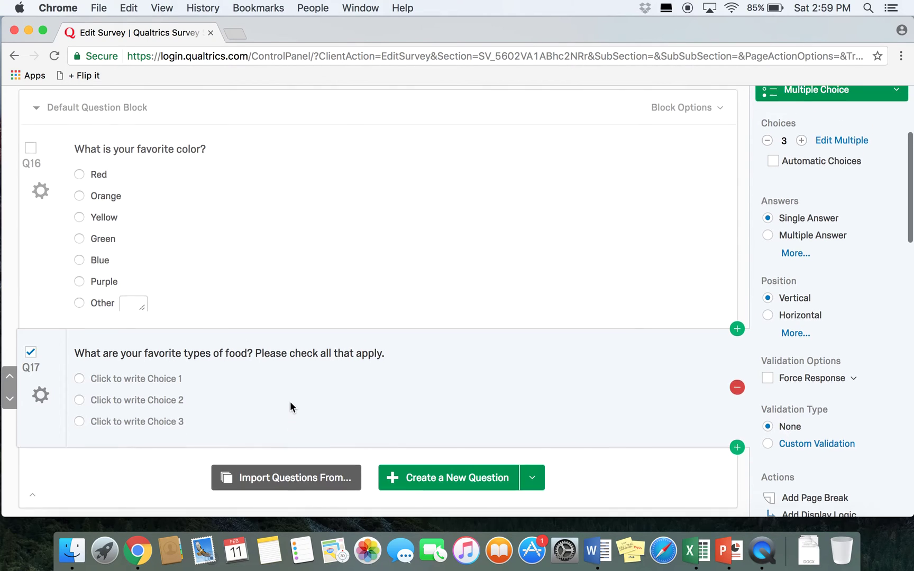
left_click(803, 146)
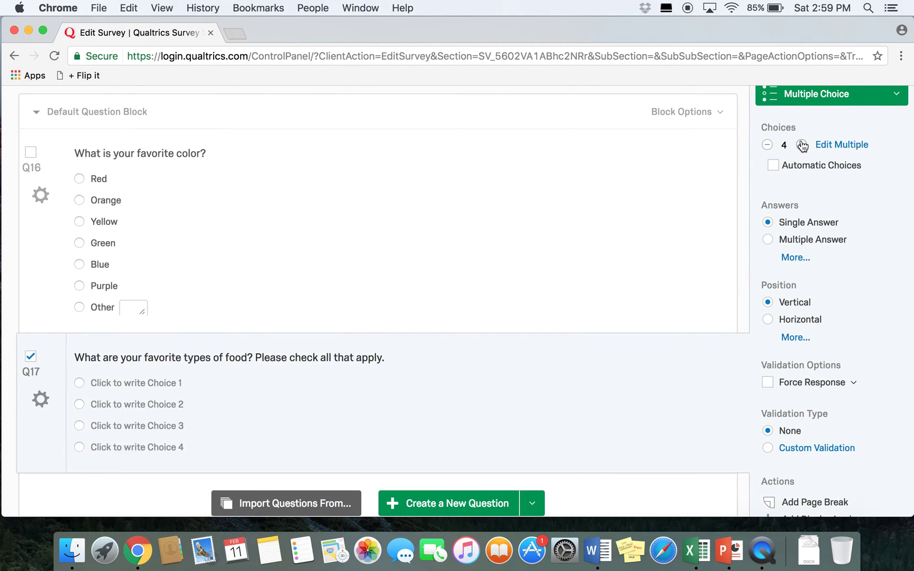
Step: Add a fifth choice and label Q17's choices American, Italian, Asian, Mexican and Other
left_click(802, 146)
scroll(248, 364, "down", 1)
left_click(135, 355)
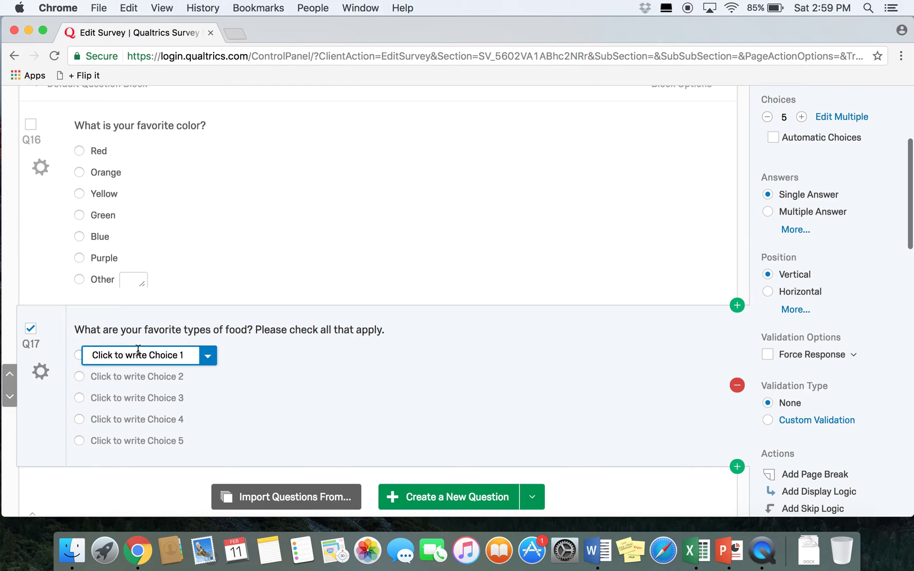
type("American")
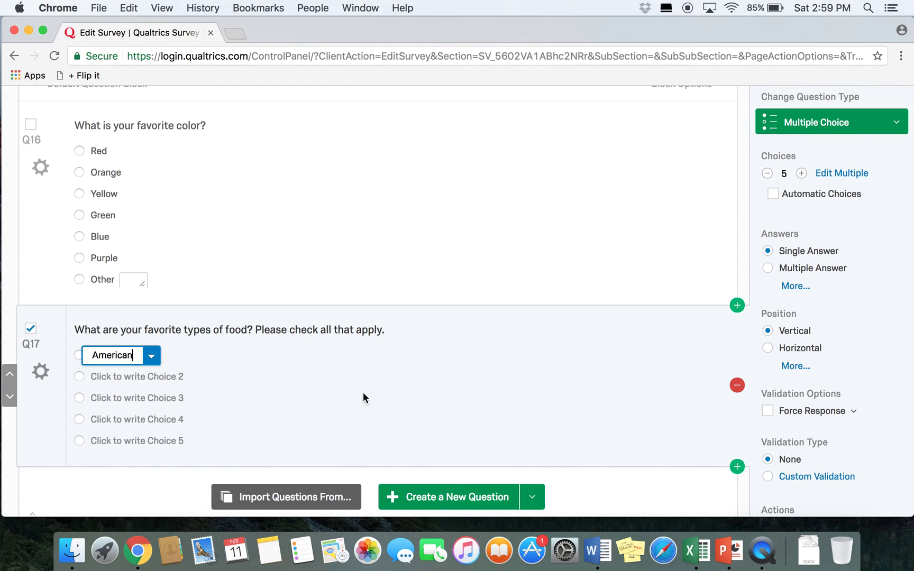
left_click(144, 384)
type("Italian")
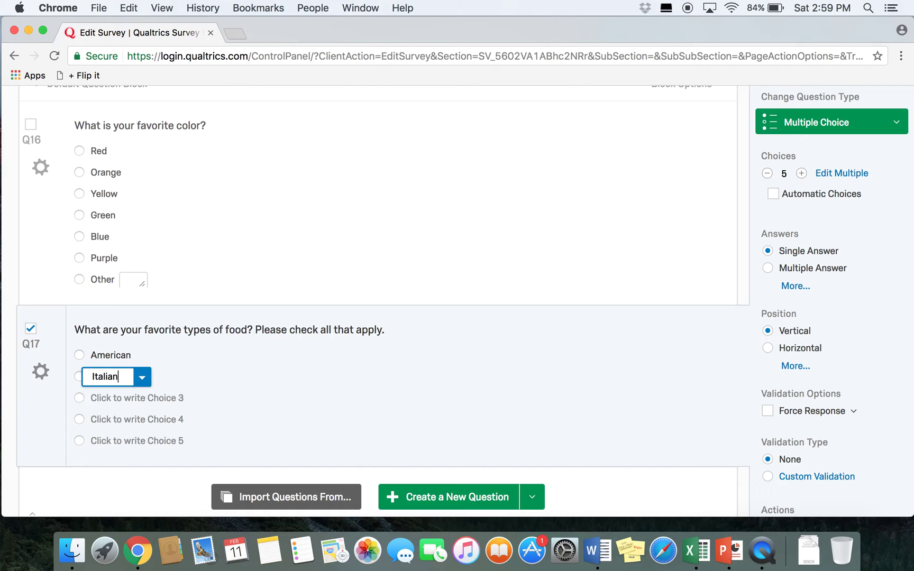
key("Return")
type("Asian")
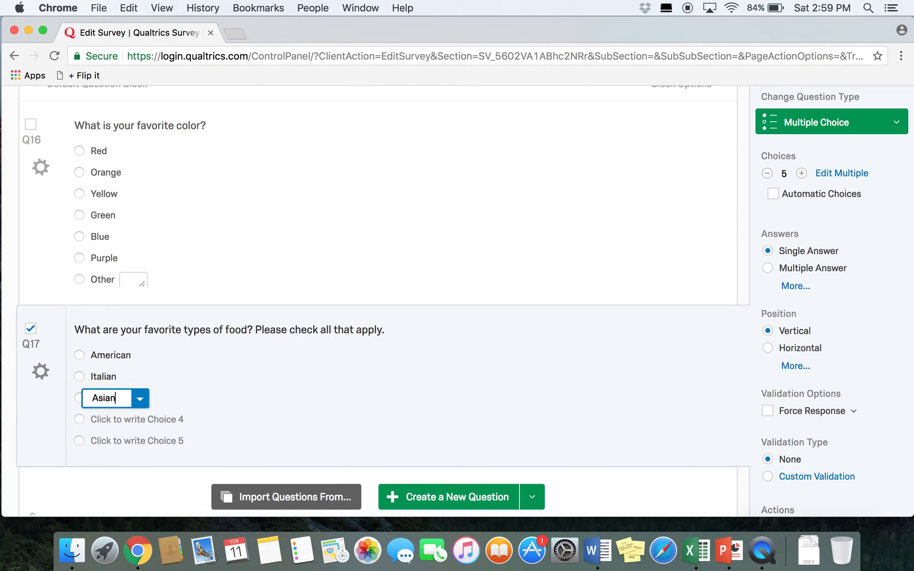
key("Return")
type("Mexican")
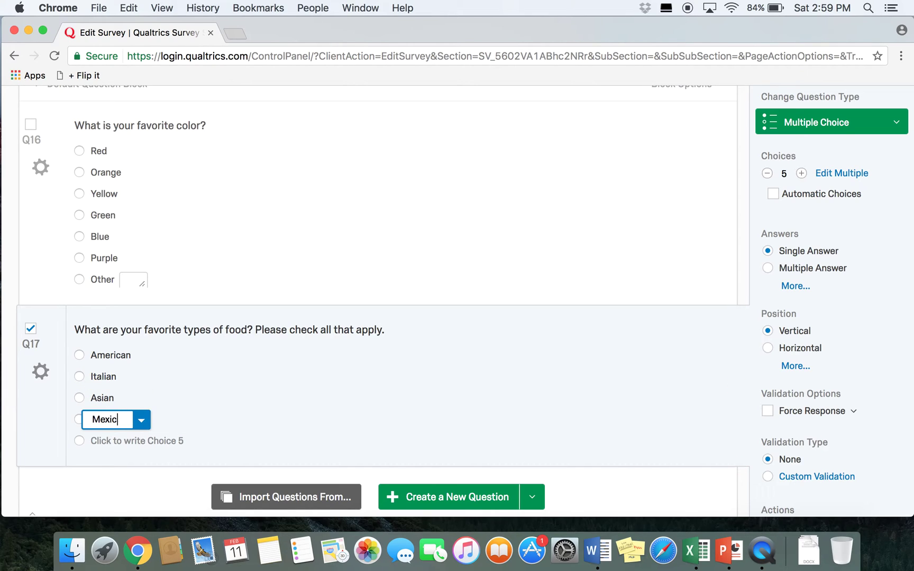
left_click(101, 444)
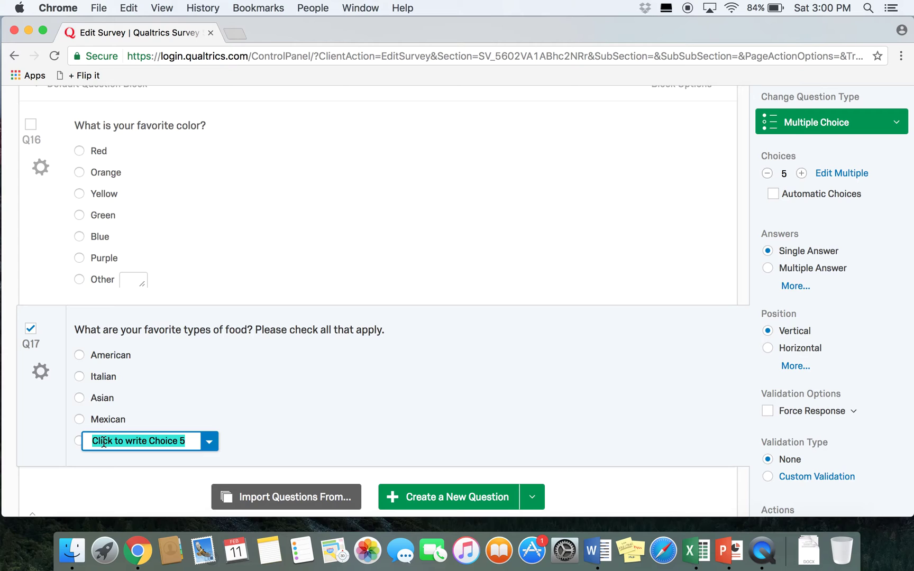
type("Other")
Step: Allow text entry beside Other and switch Q17 to Multiple Answer
left_click(140, 442)
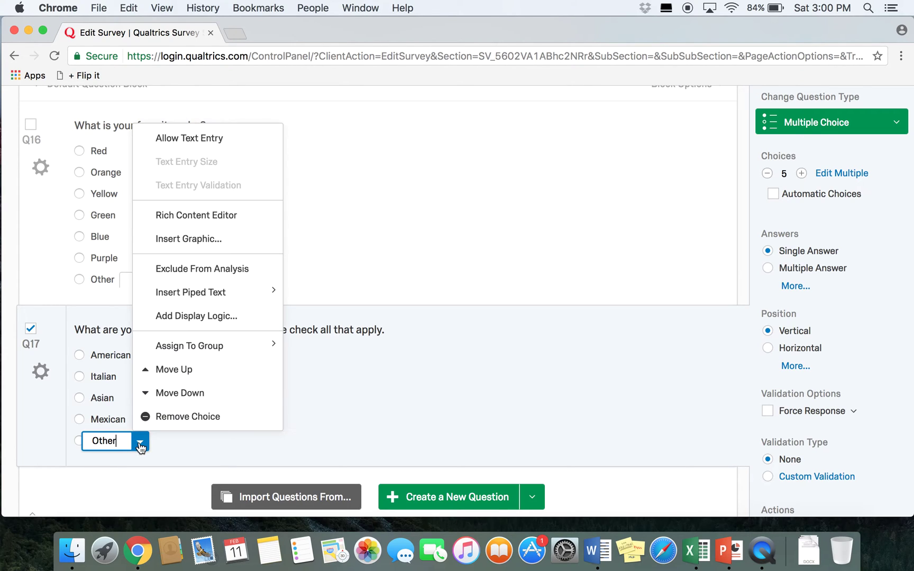
left_click(172, 140)
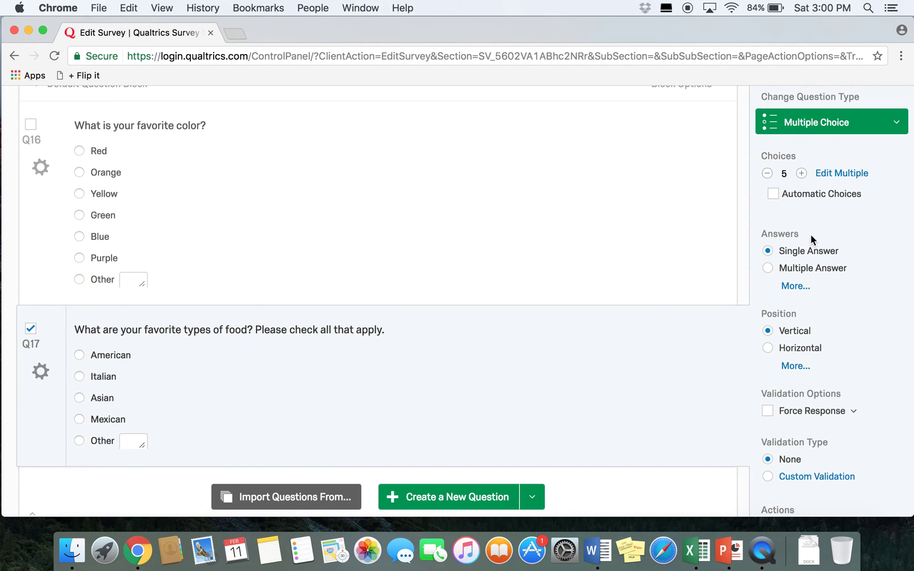
left_click(767, 268)
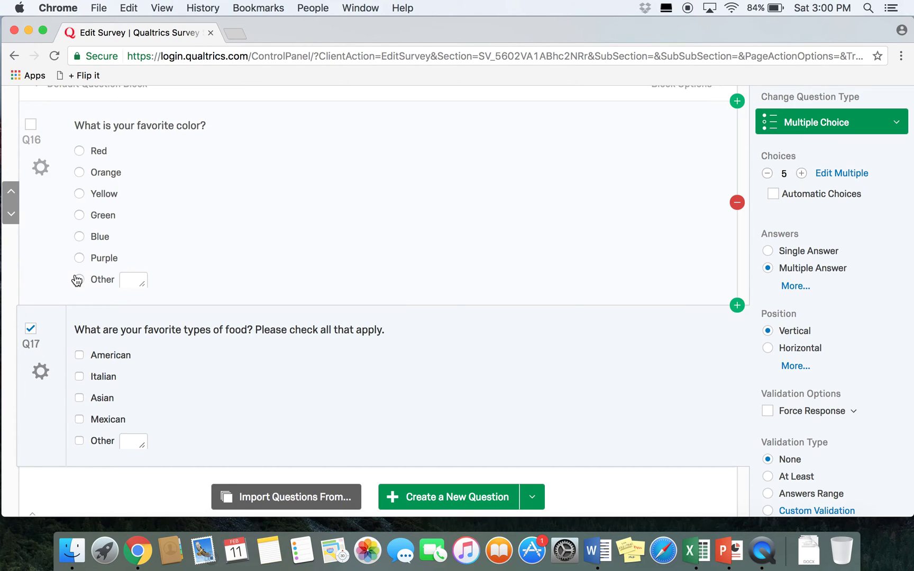
Step: Test Q17's checkboxes by ticking American, Italian and Asian, then unticking Asian and American
left_click(80, 355)
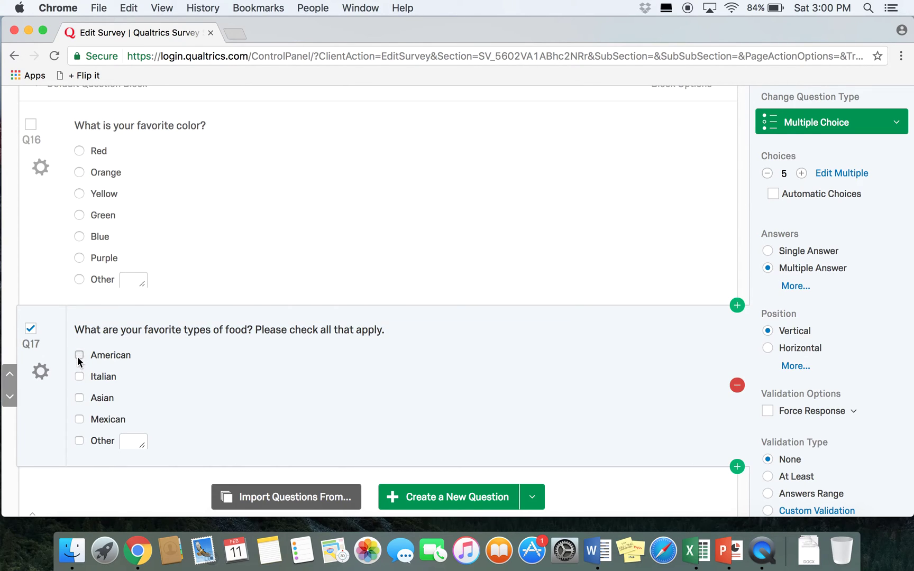
left_click(80, 376)
left_click(80, 398)
left_click(79, 398)
left_click(80, 356)
scroll(187, 309, "down", 3)
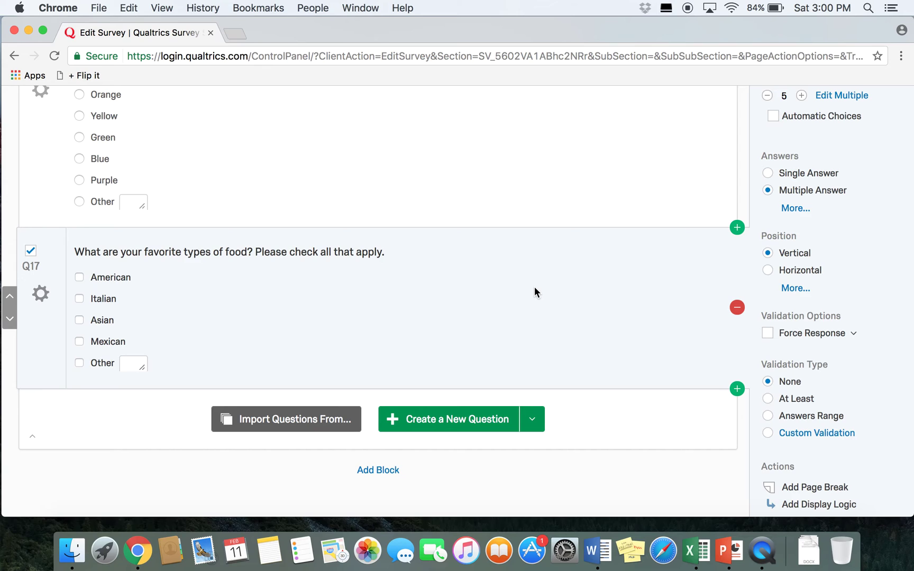
left_click(532, 419)
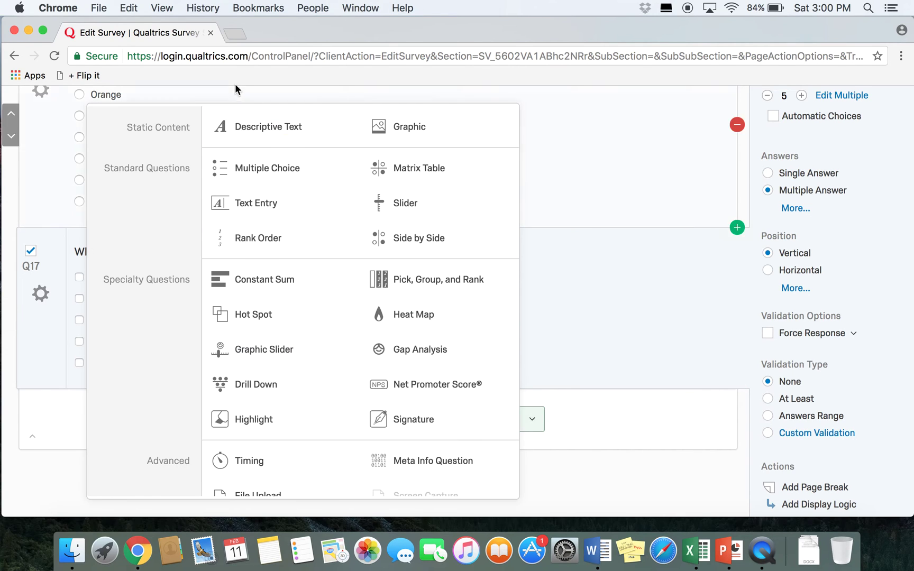
Step: Add multiple-choice Q18 with the text 'How much do you like American food?'
left_click(261, 169)
left_click(175, 283)
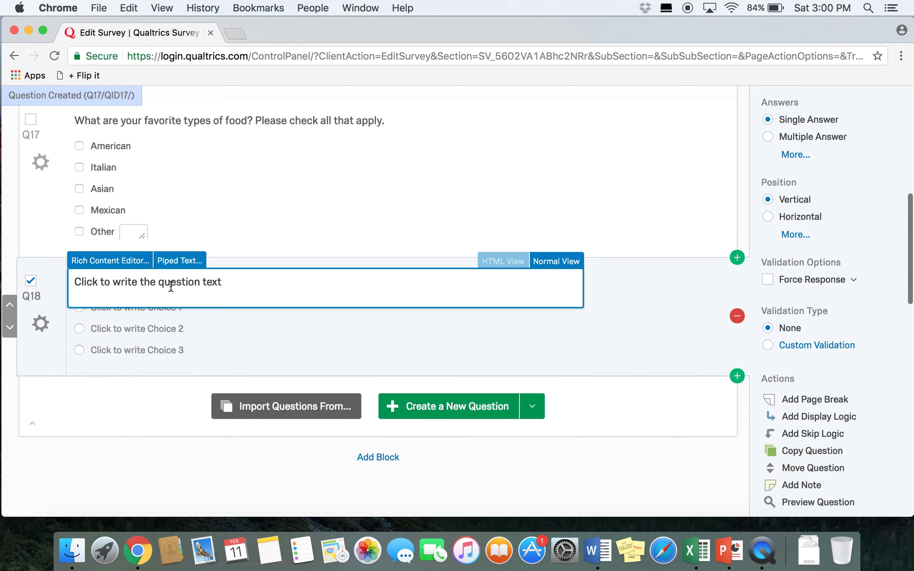
type("How much do yo")
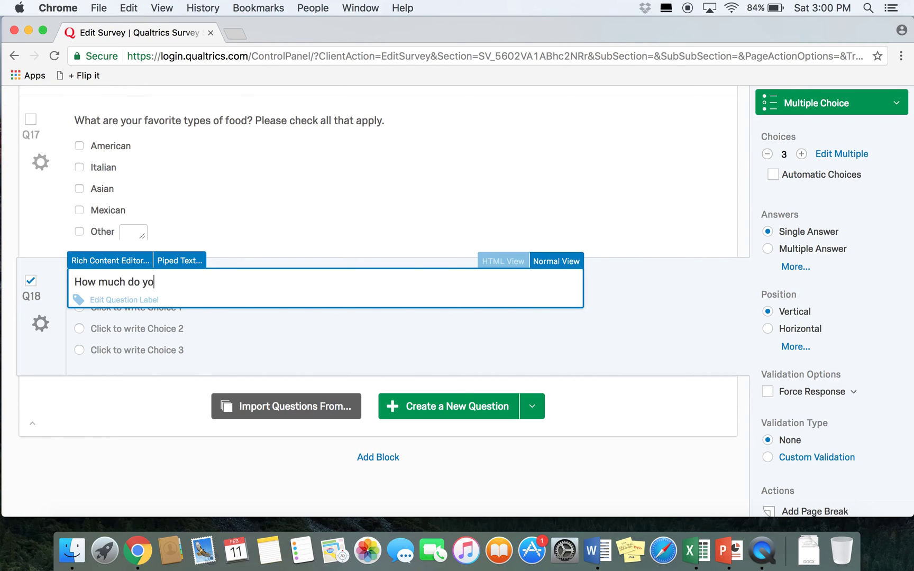
type("u like American go")
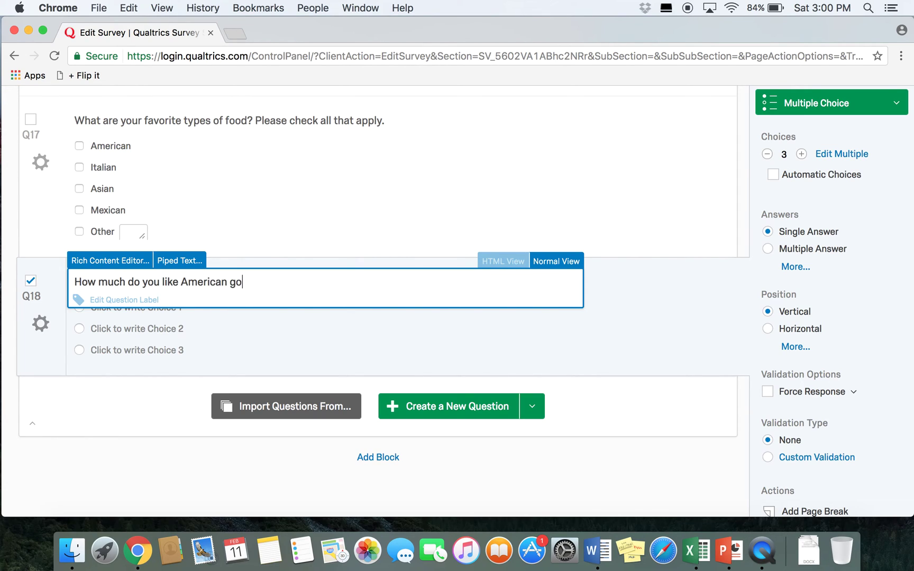
key("BackSpace")
key("BackSpace")
type("food?")
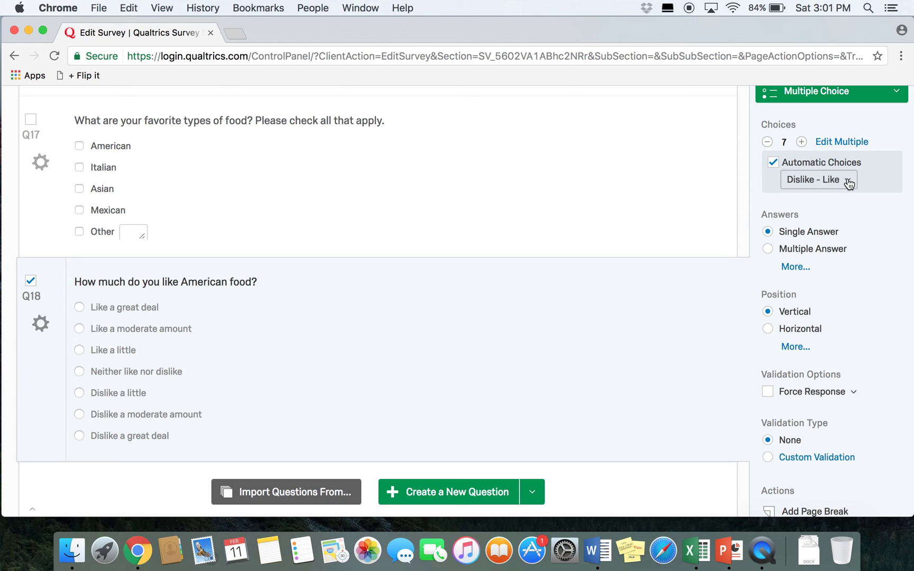
left_click(849, 184)
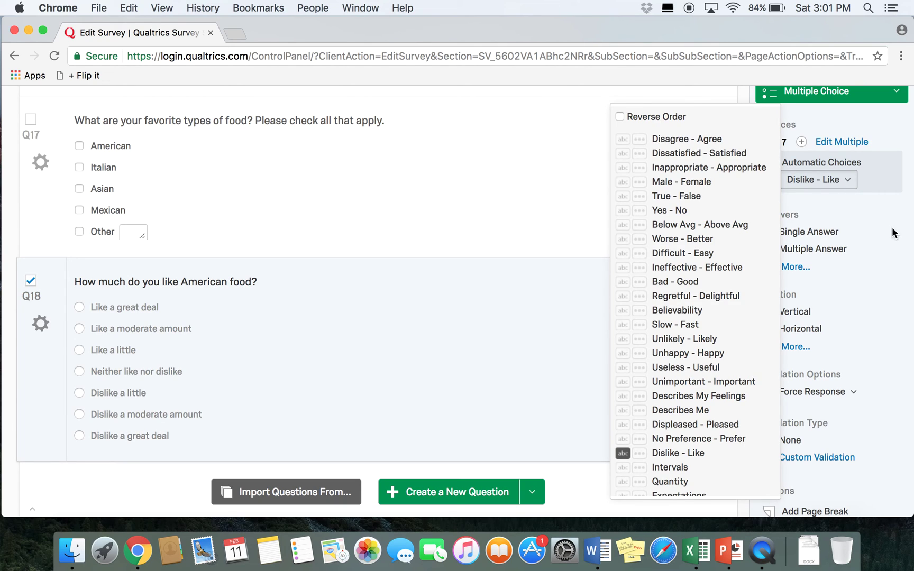
scroll(762, 191, "down", 3)
scroll(707, 191, "up", 2)
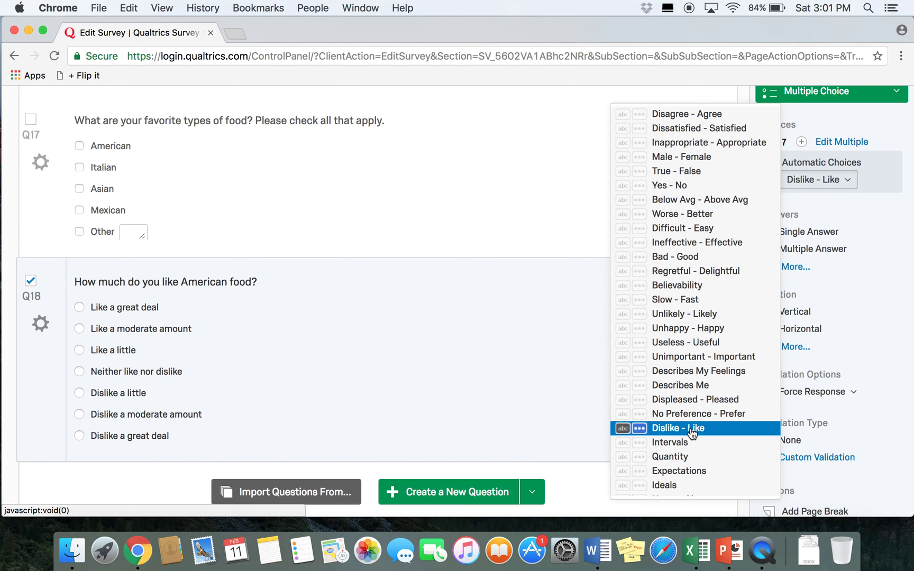
left_click(692, 432)
left_click(768, 142)
left_click(768, 142)
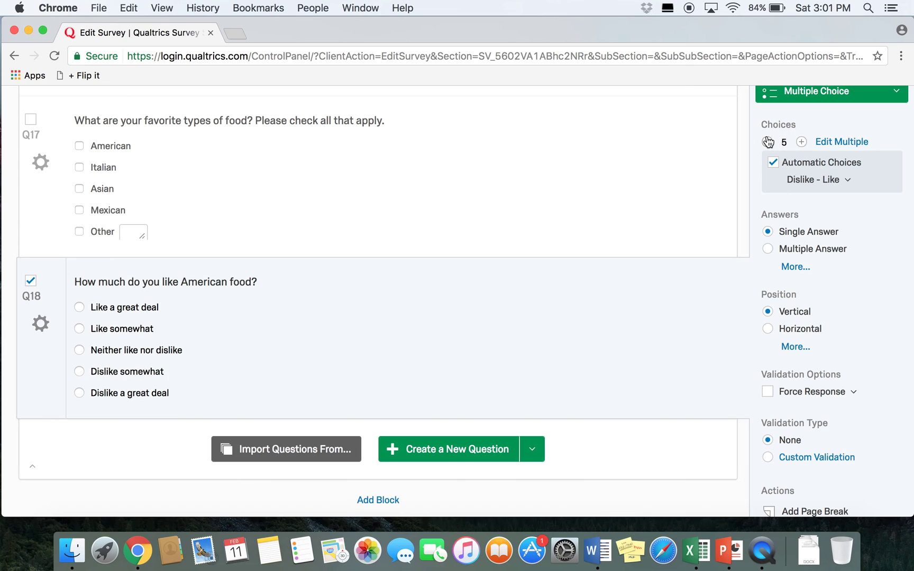
left_click(802, 142)
left_click(802, 142)
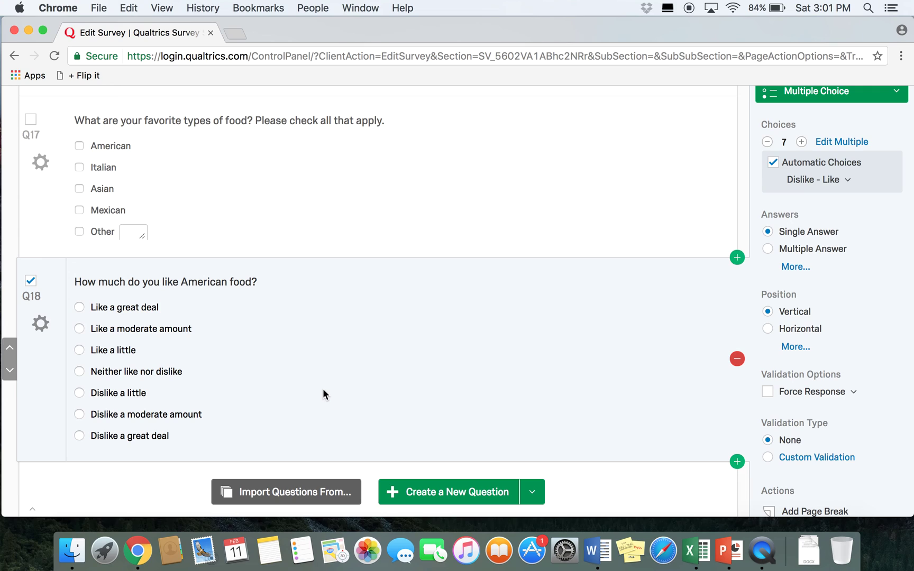
left_click(774, 163)
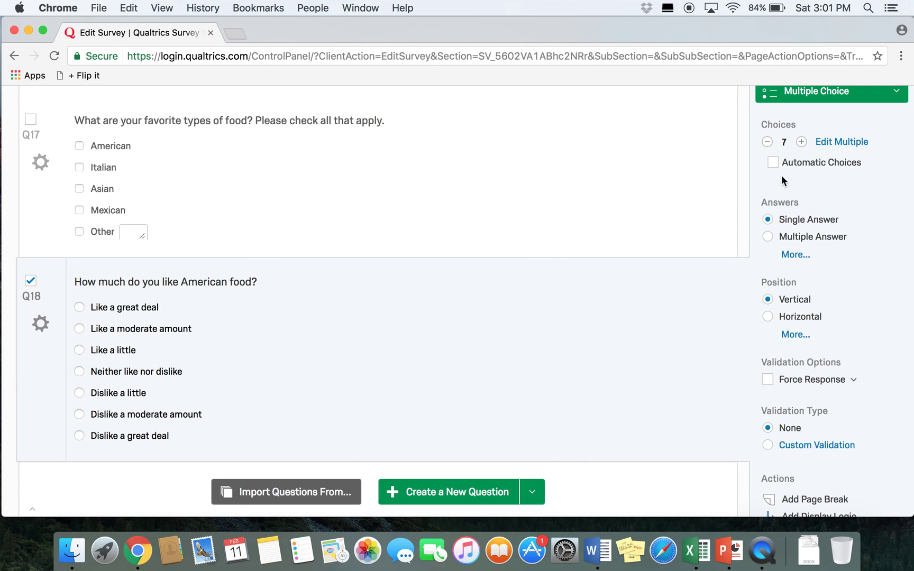
left_click(122, 307)
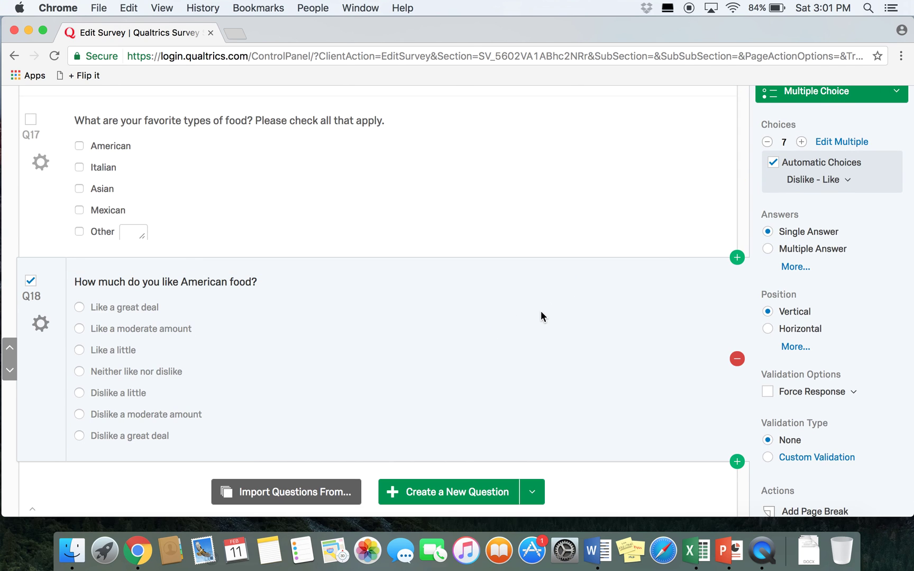
scroll(540, 312, "up", 5)
scroll(543, 317, "down", 2)
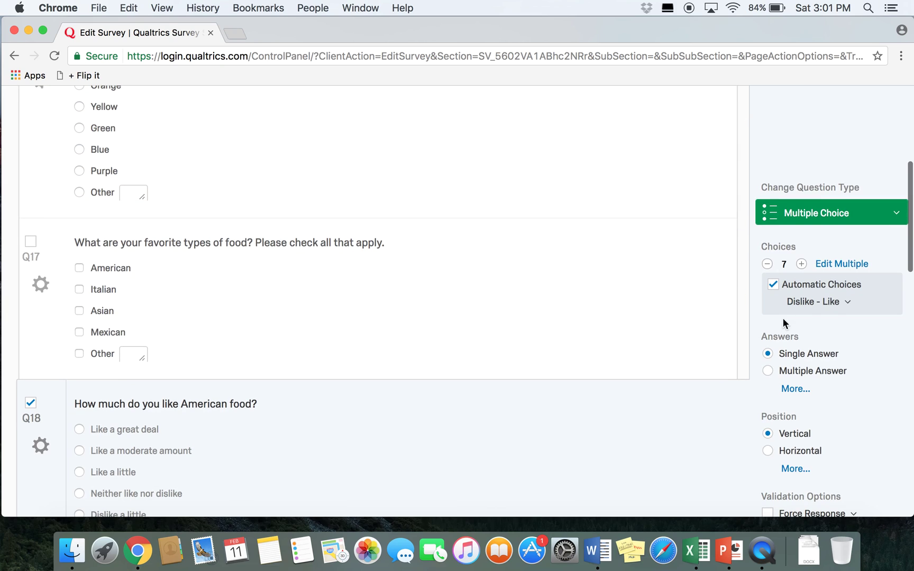